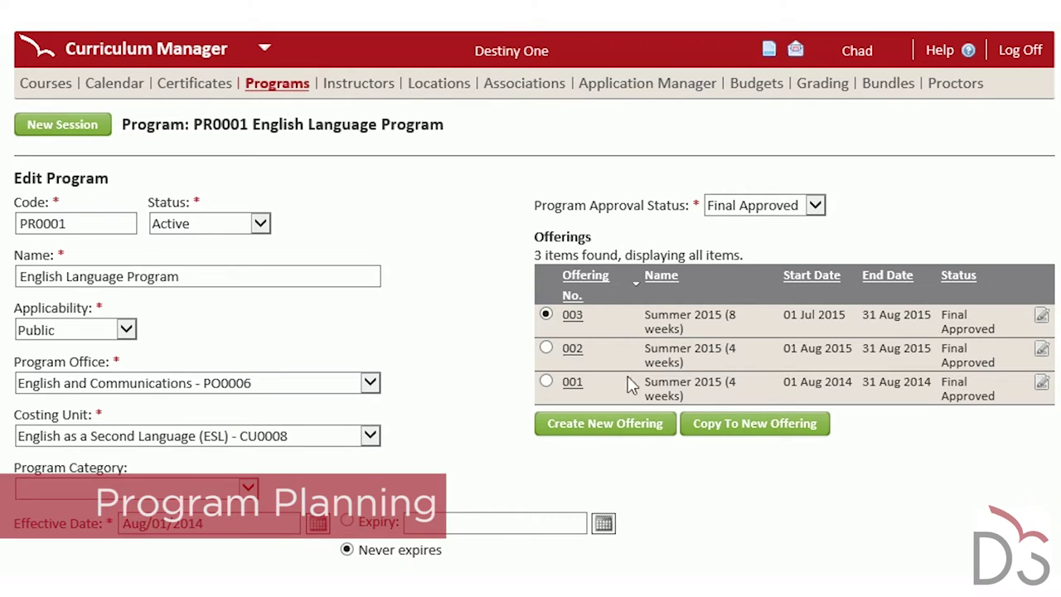
# - Scroll through the program's subjects, levels, offering 001 curriculum and cohort placements
pyautogui.scroll(-10, 956, 455)
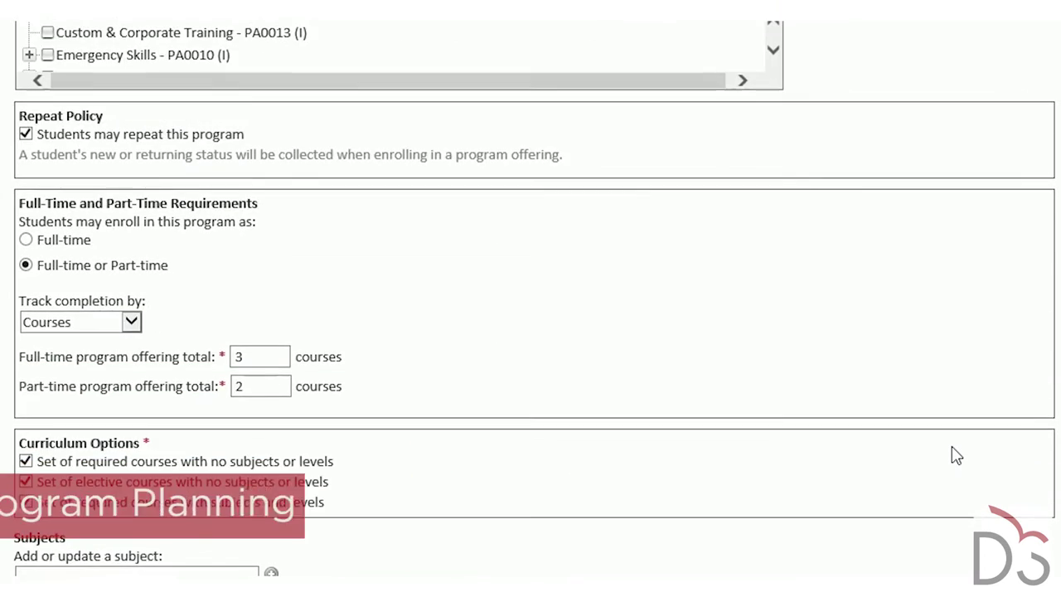
pyautogui.scroll(-5, 955, 455)
pyautogui.scroll(2, 107, 240)
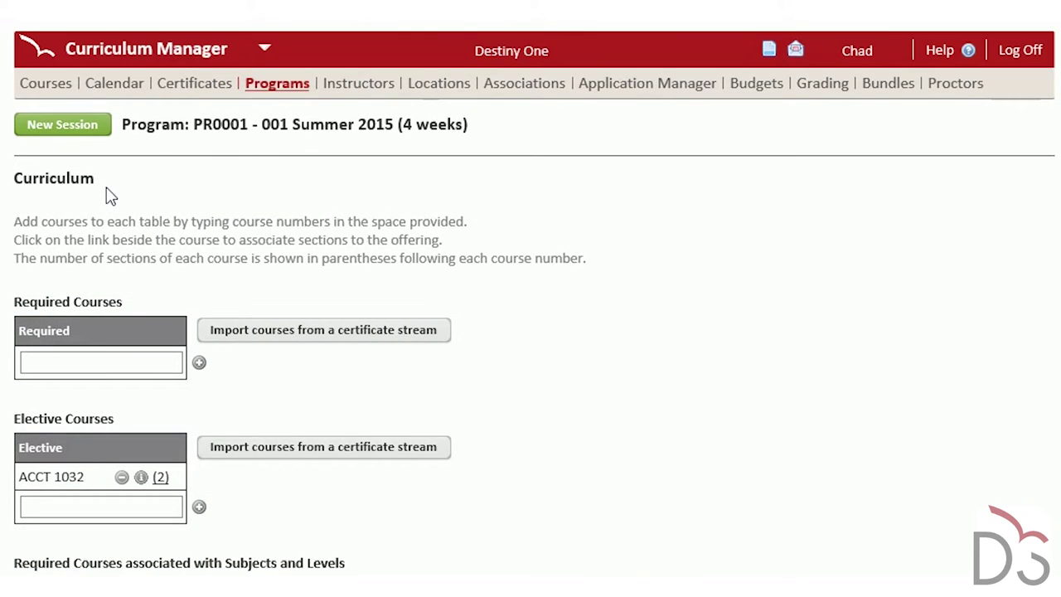
pyautogui.scroll(-2, 107, 196)
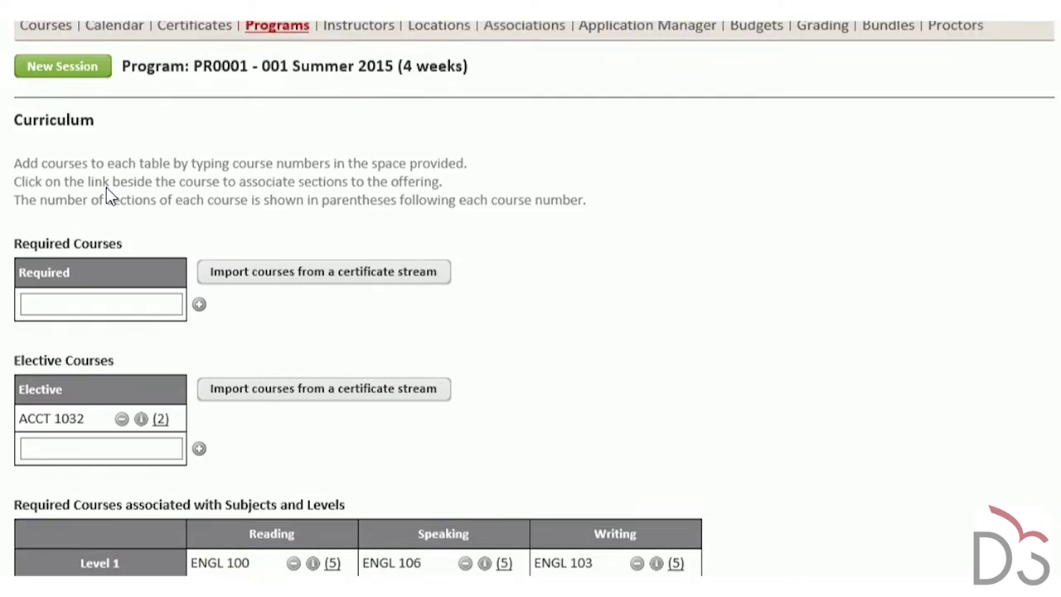
pyautogui.scroll(-2, 107, 196)
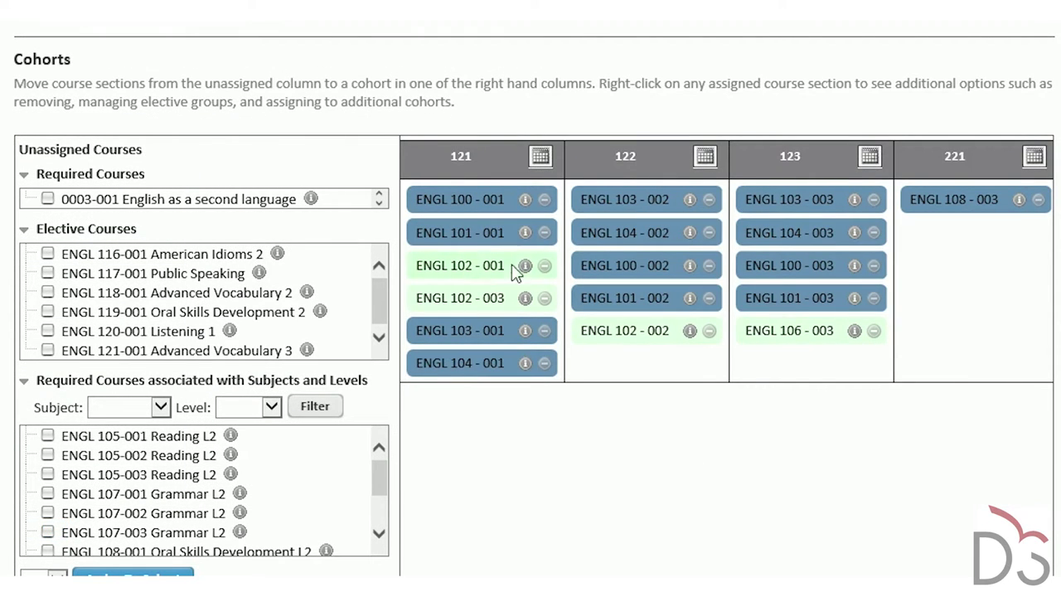
pyautogui.moveTo(525, 267)
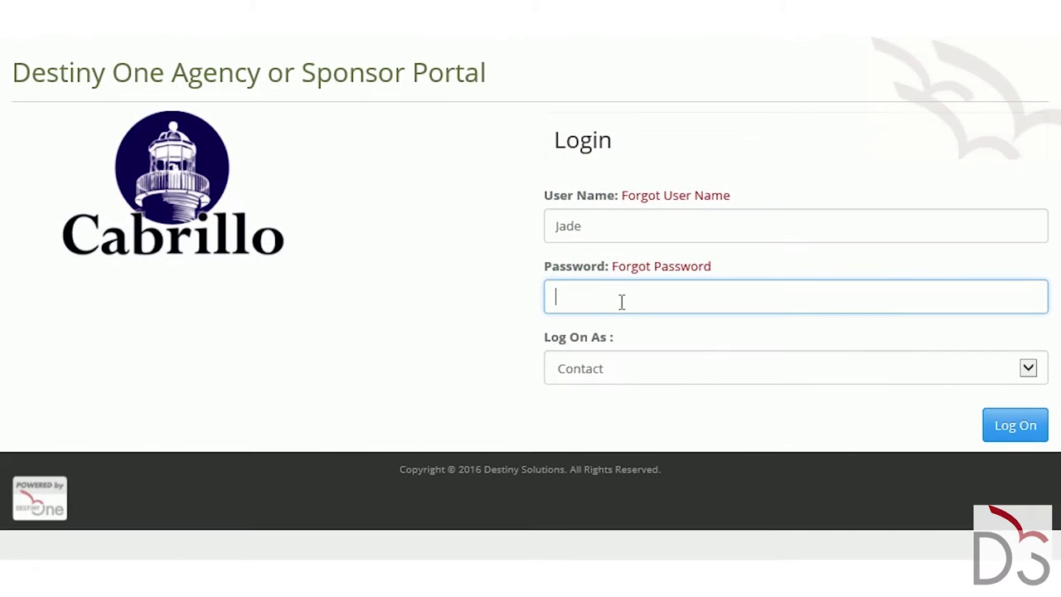
# - Log on to the agency portal and review the full 2016 Contract details
pyautogui.write('•••••••')
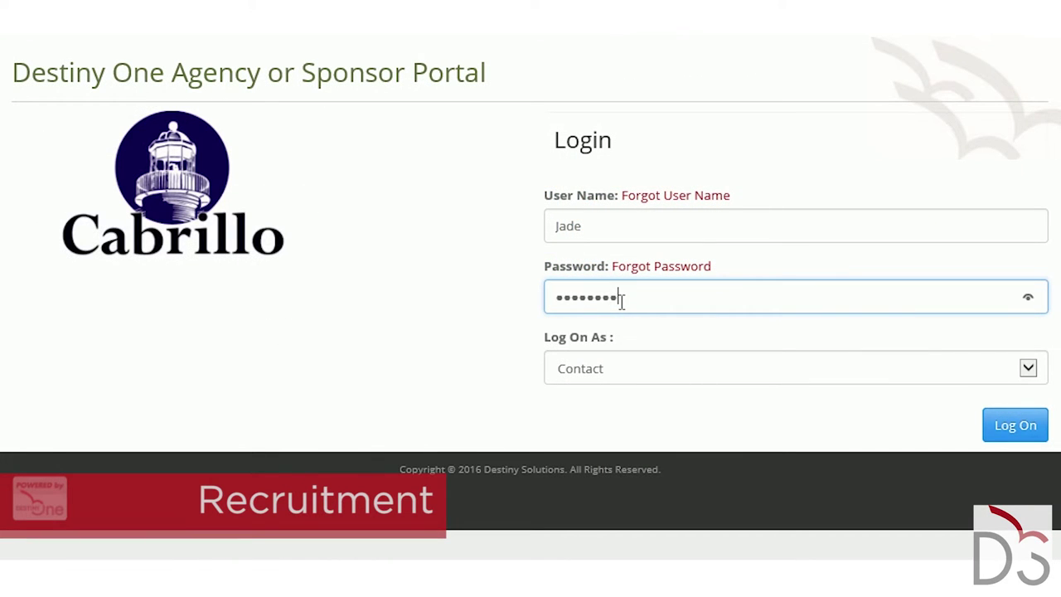
pyautogui.write('••')
pyautogui.press('Return')
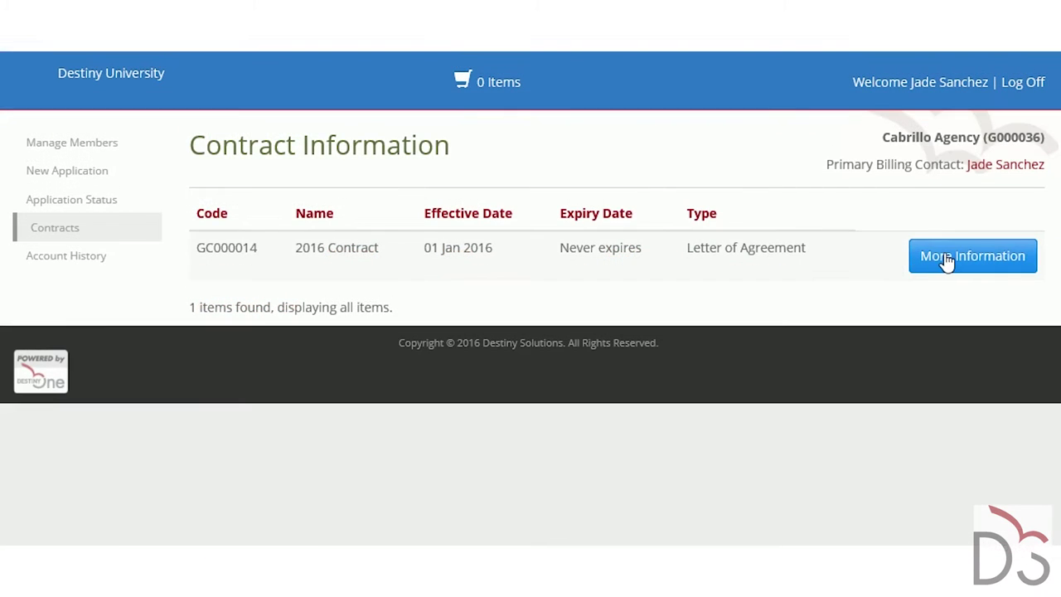
pyautogui.click(945, 259)
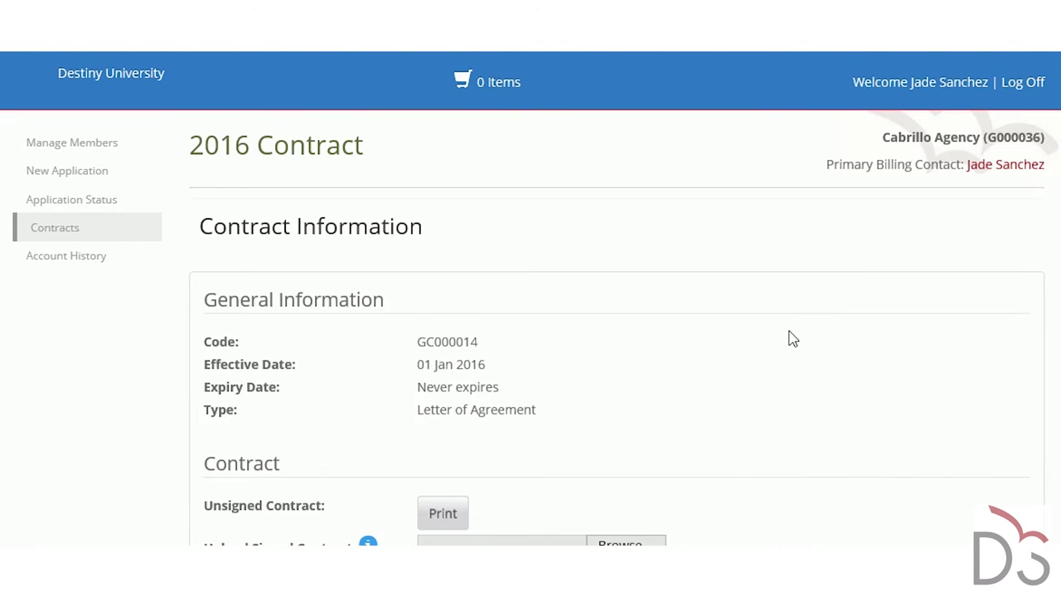
pyautogui.scroll(-6, 791, 338)
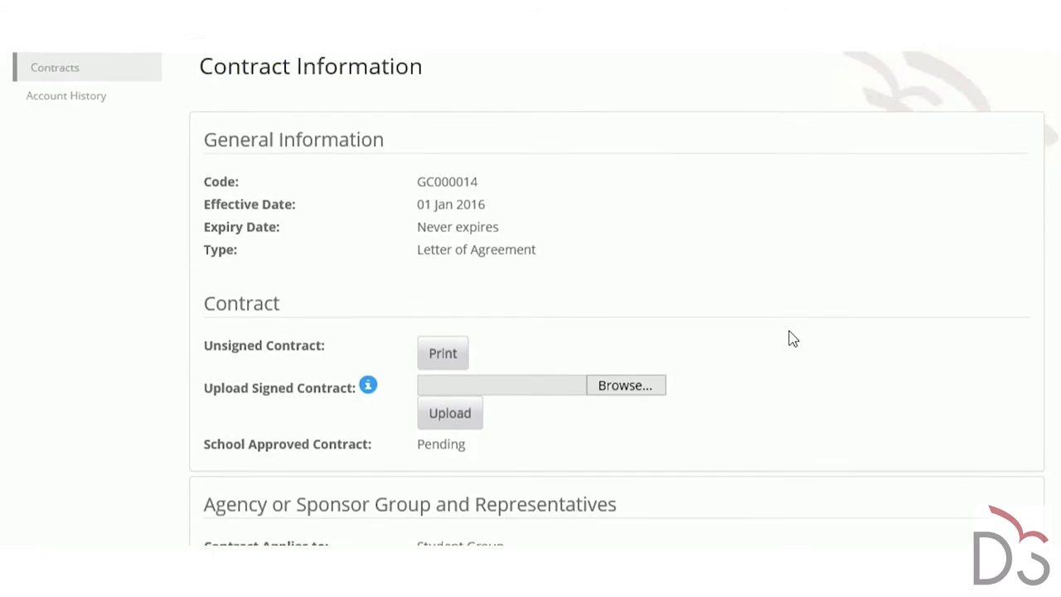
pyautogui.scroll(-4, 792, 338)
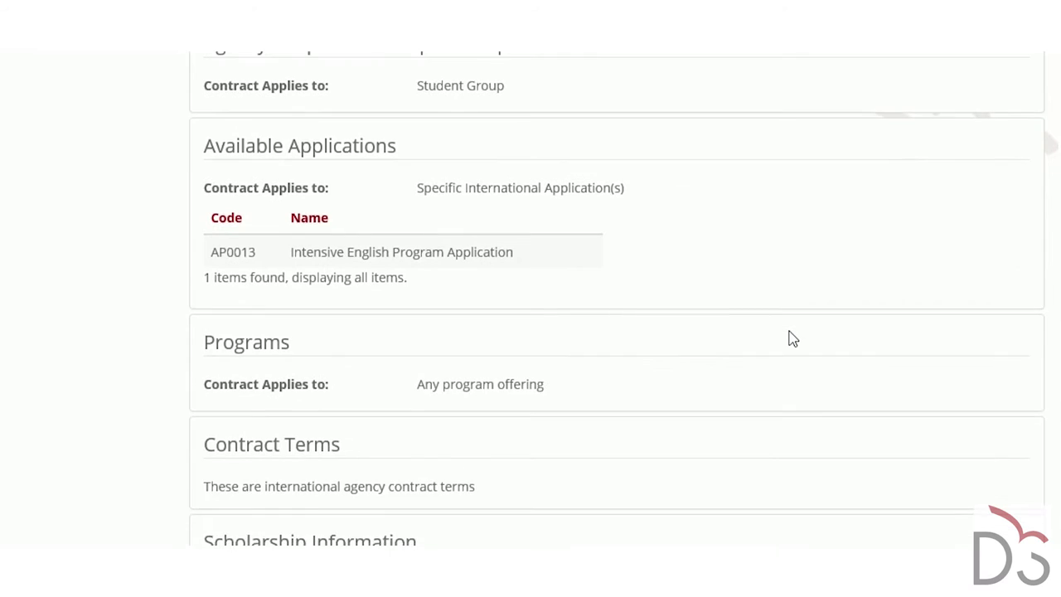
pyautogui.scroll(-4, 792, 340)
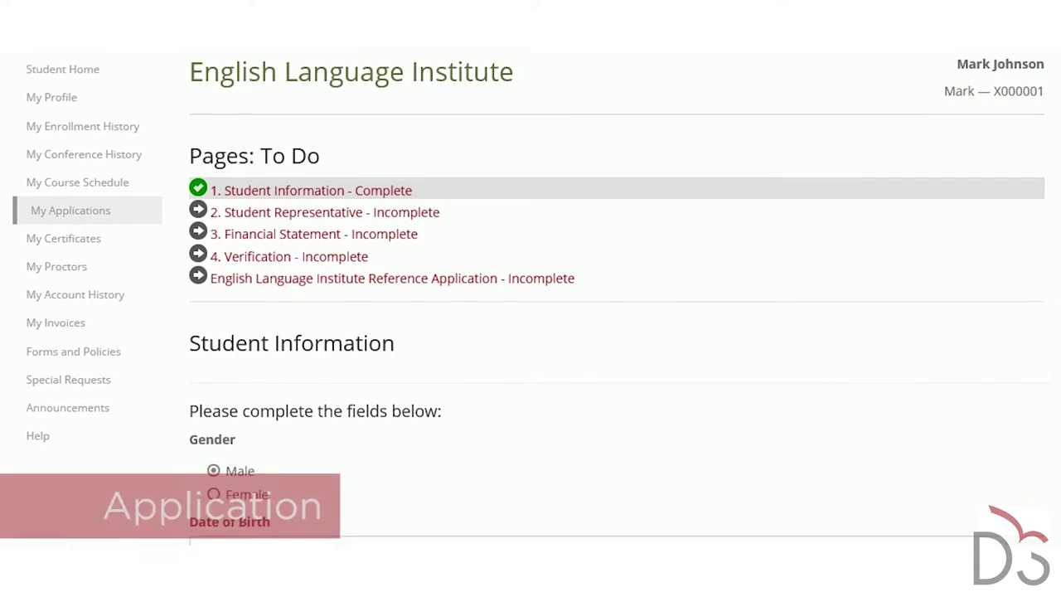
# - Scroll through the Student Information questions of the English Language Institute application
pyautogui.scroll(-4, 531, 332)
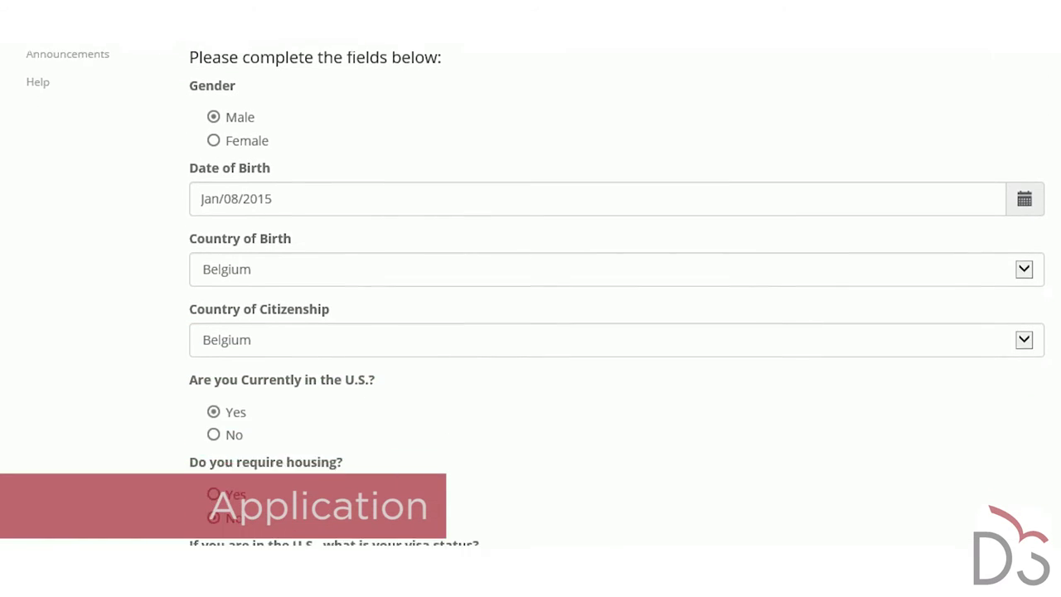
pyautogui.scroll(-4, 618, 299)
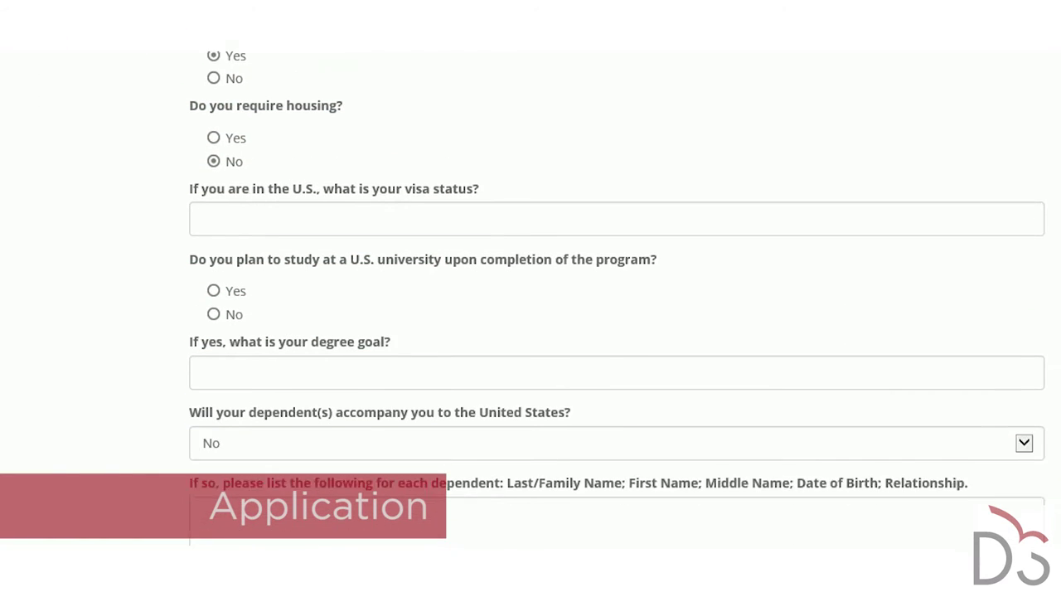
pyautogui.scroll(-4, 531, 331)
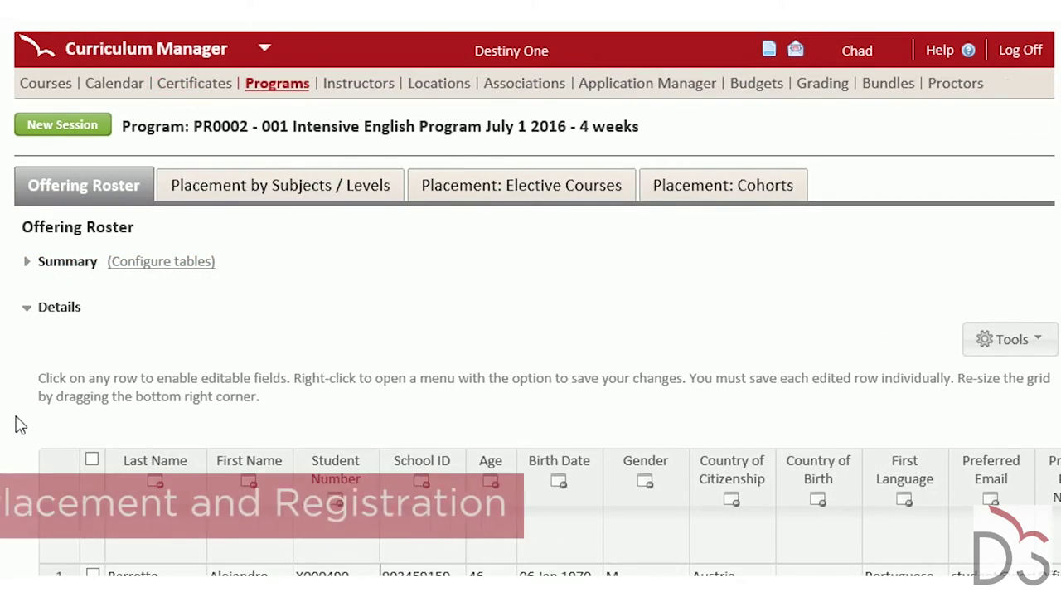
# - Edit roster row 3 so that student's Overall Level is Level 1
pyautogui.scroll(-3, 19, 425)
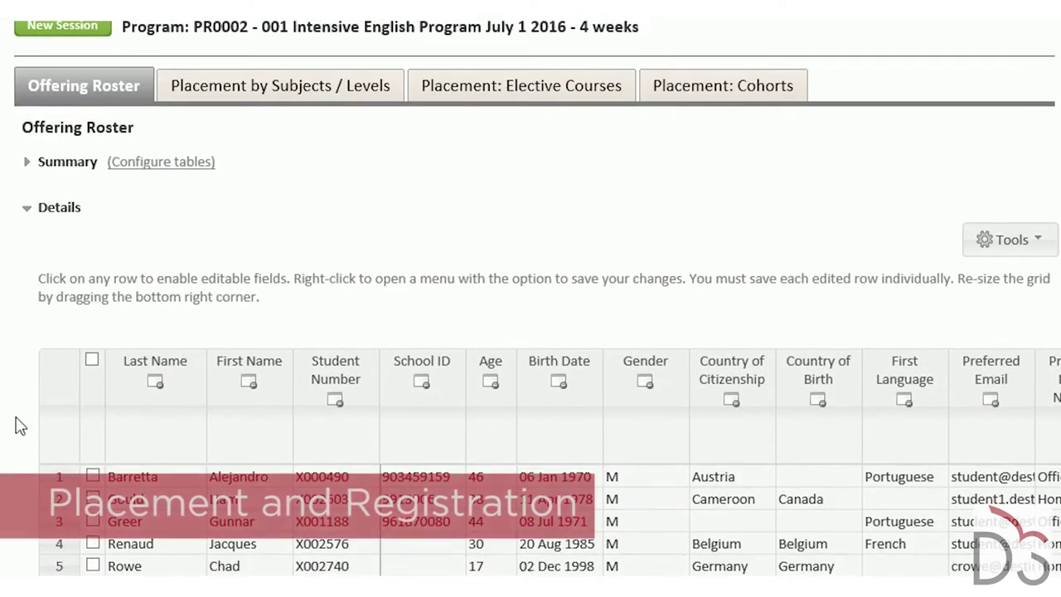
pyautogui.moveTo(129, 524); pyautogui.dragTo(729, 509)
pyautogui.click(146, 423)
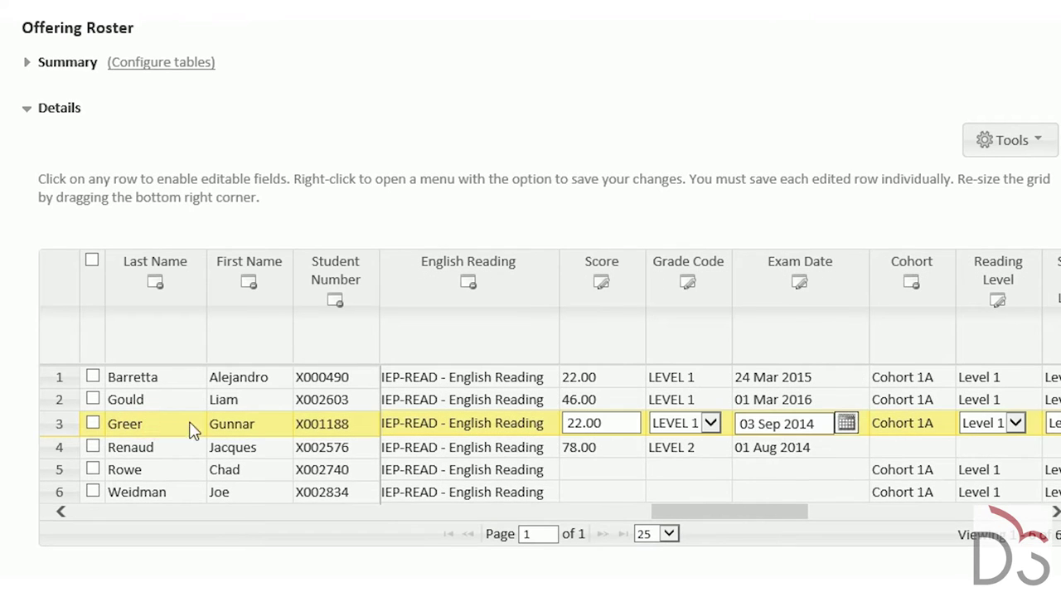
pyautogui.moveTo(689, 507); pyautogui.dragTo(782, 518)
pyautogui.click(786, 425)
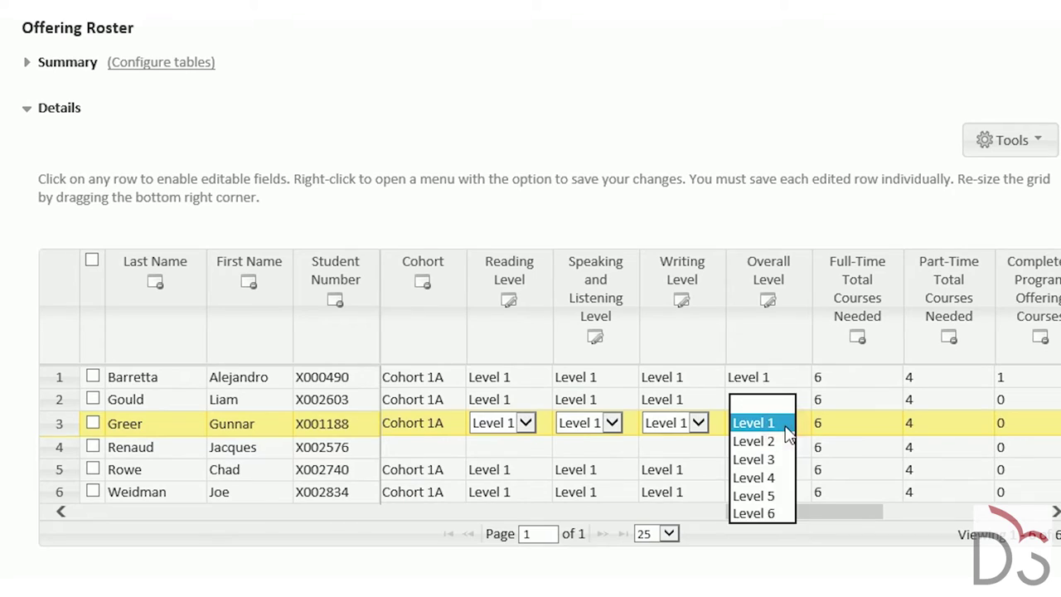
pyautogui.click(786, 428)
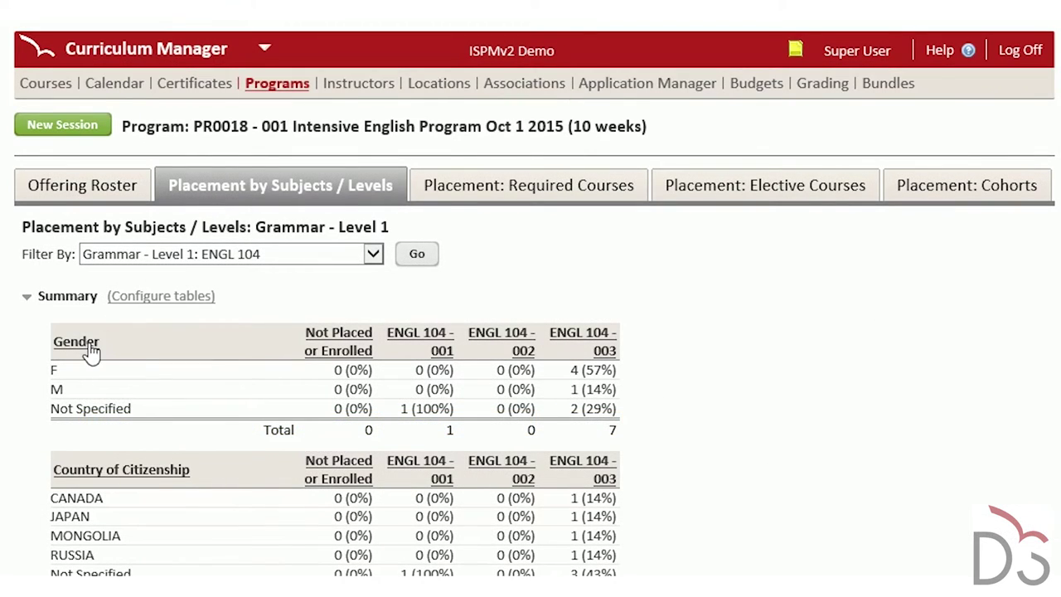
# - Select all eight listed students and place them in ENGL 104 - 001 Grammar L1
pyautogui.scroll(-4, 113, 472)
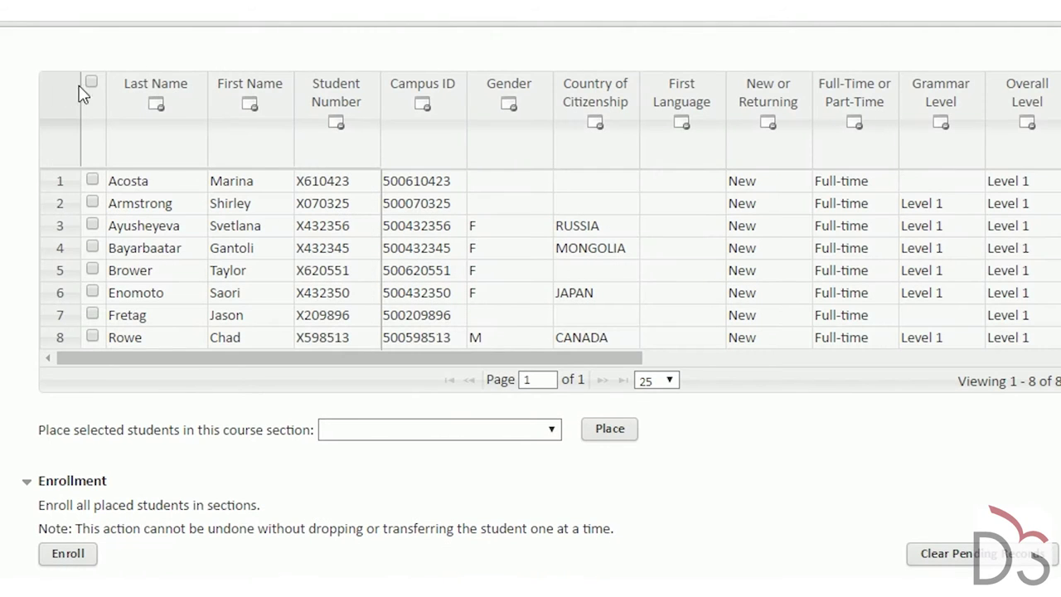
pyautogui.click(91, 82)
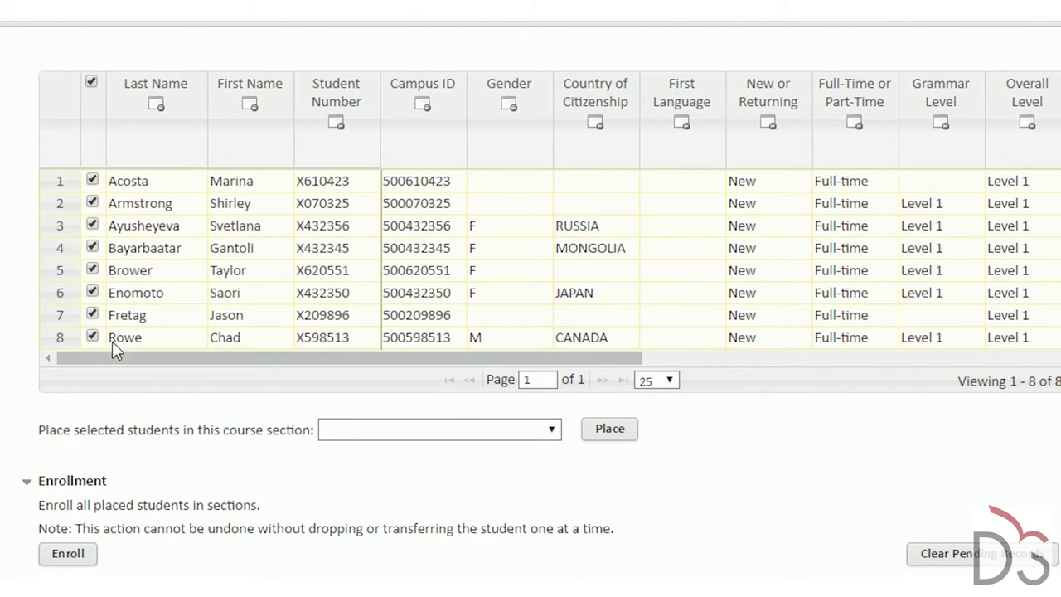
pyautogui.click(370, 440)
pyautogui.click(382, 469)
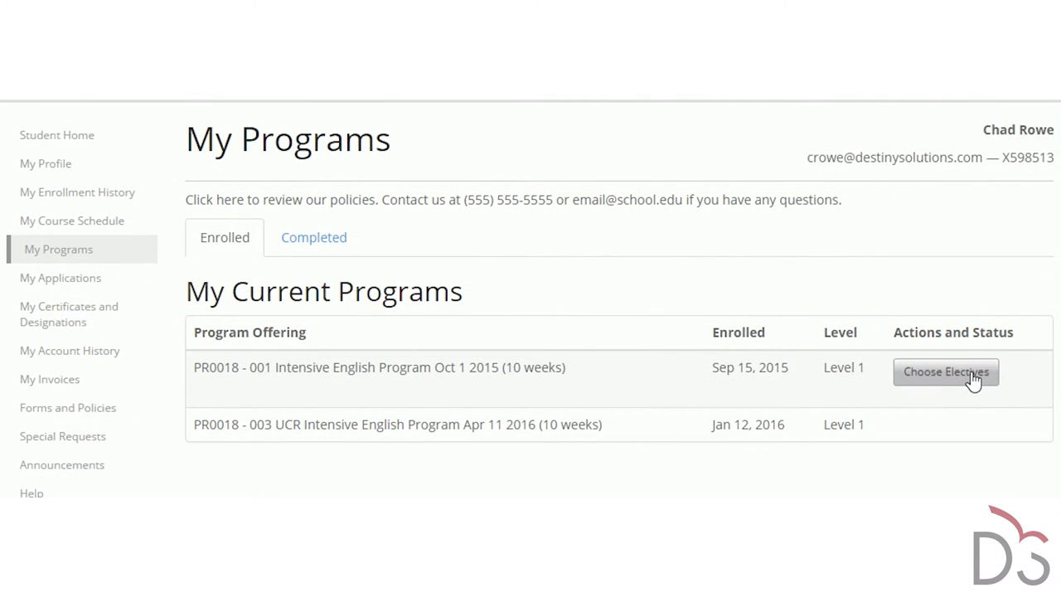
# - Rank elective ENGL 106 - 003 as choice 1 and submit the elective preferences
pyautogui.click(973, 378)
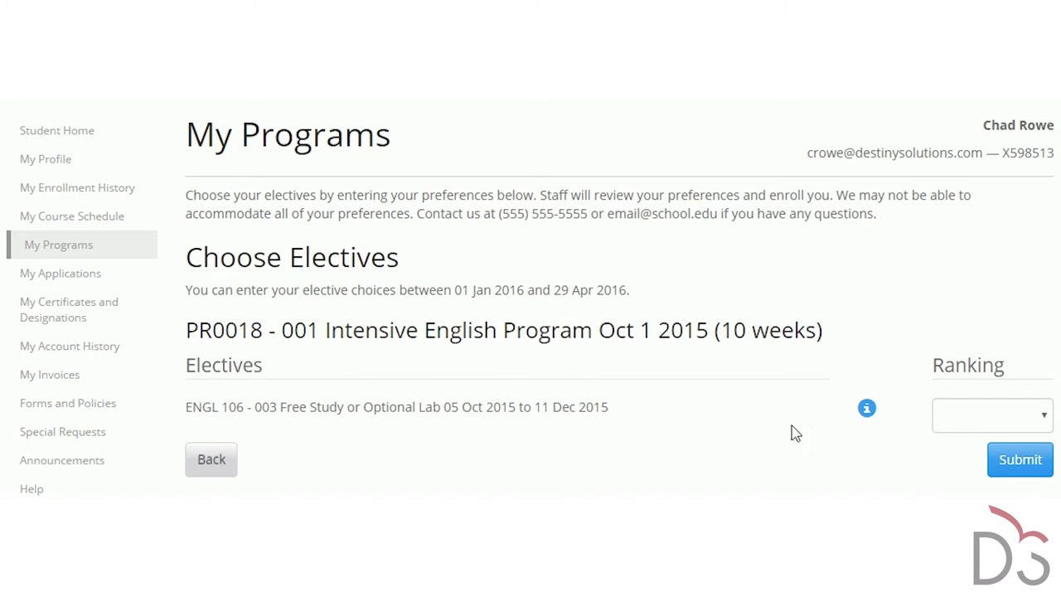
pyautogui.click(976, 422)
pyautogui.click(990, 461)
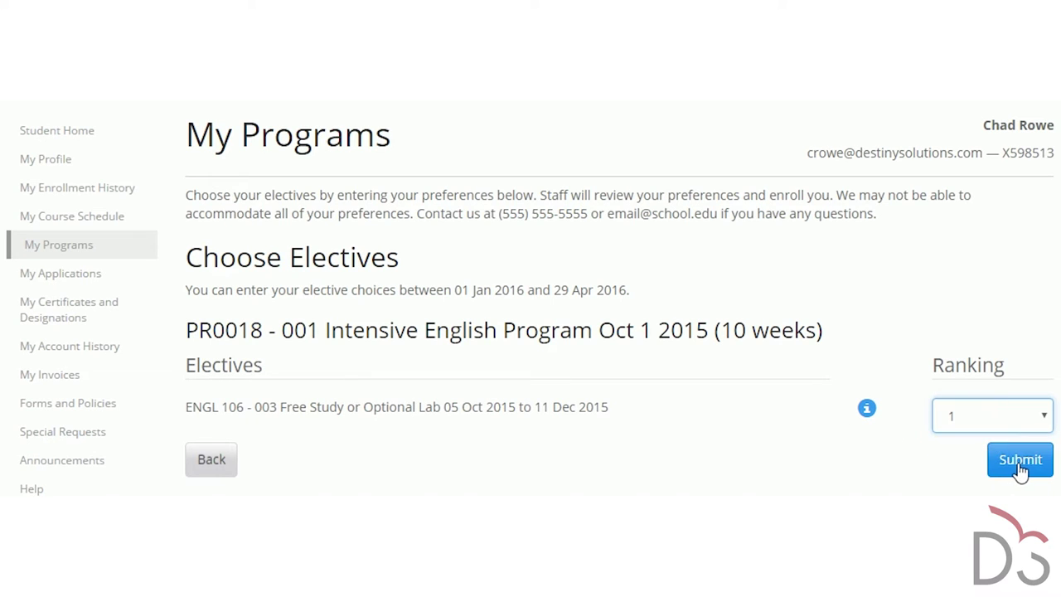
pyautogui.click(1021, 461)
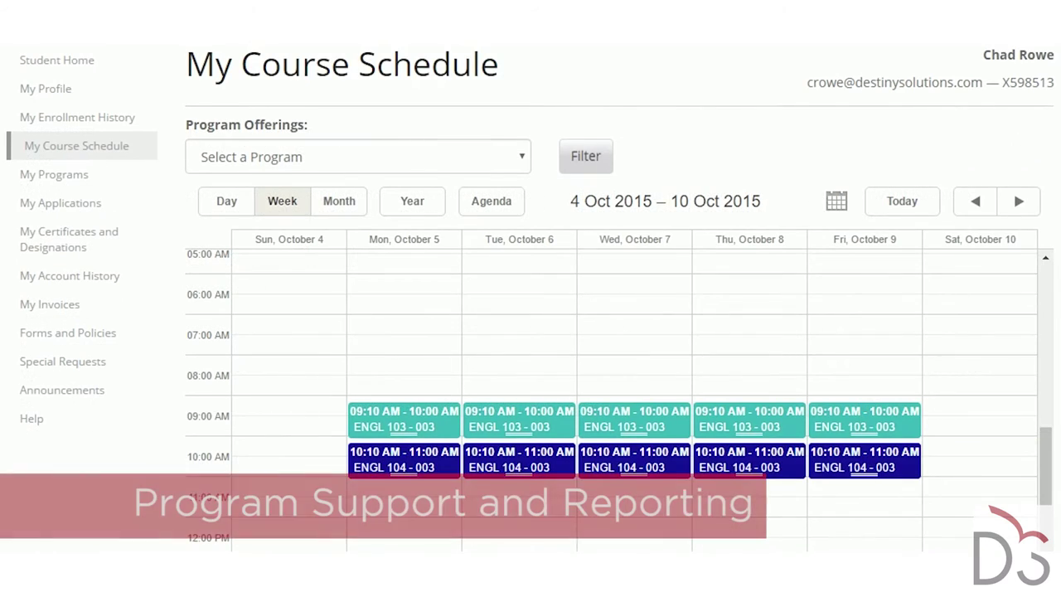
pyautogui.scroll(-3, 530, 331)
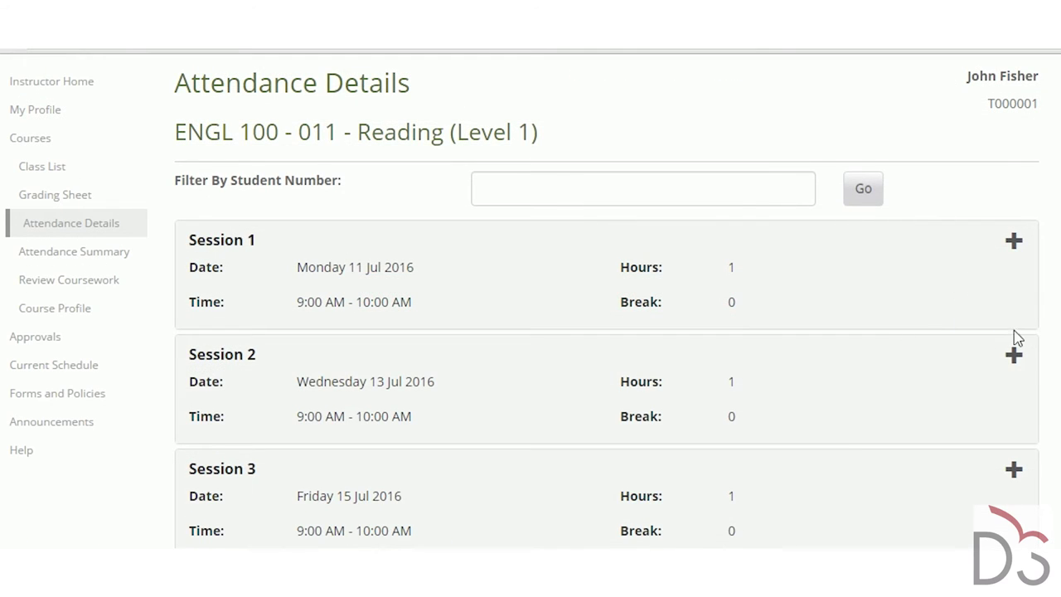
# - Record P attendance for all unmarked students in Session 2 of ENGL 100 - 011
pyautogui.click(1014, 357)
pyautogui.scroll(-2, 1020, 365)
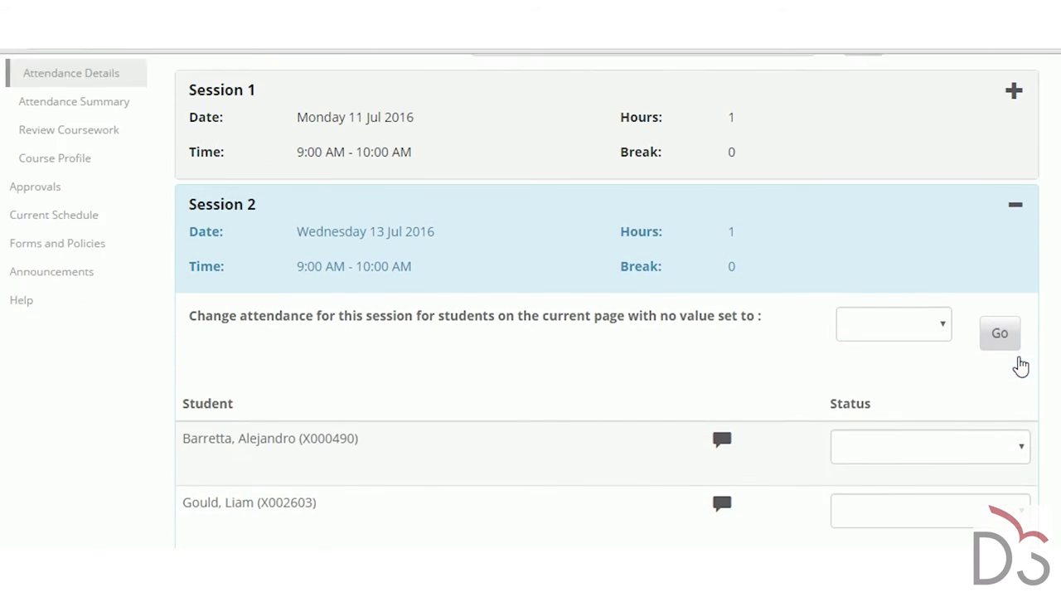
pyautogui.click(937, 296)
pyautogui.click(915, 335)
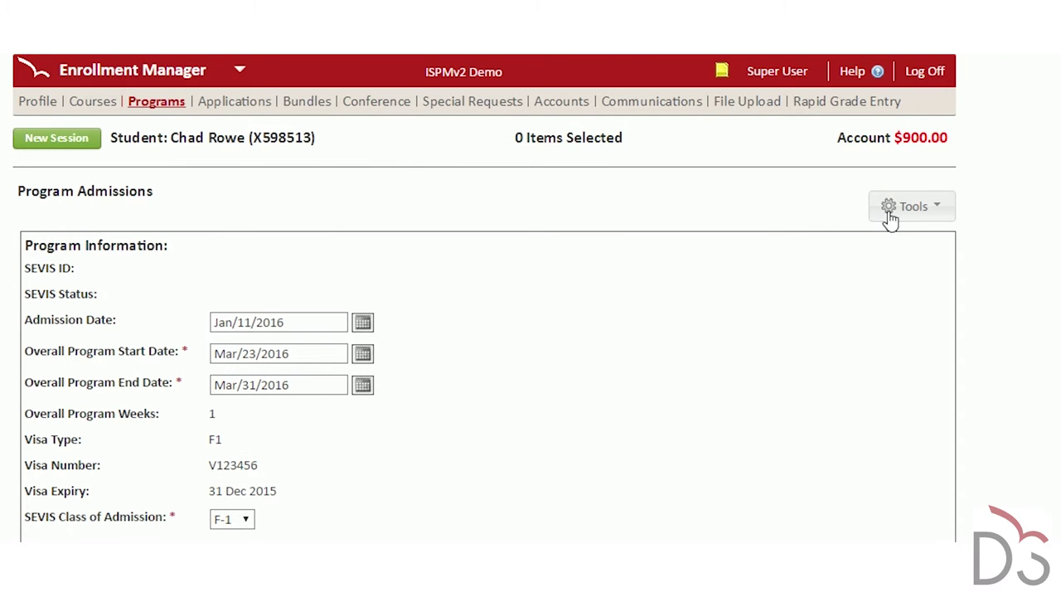
# - Batch the first and third Profile Create SEVIS events for upload
pyautogui.click(891, 217)
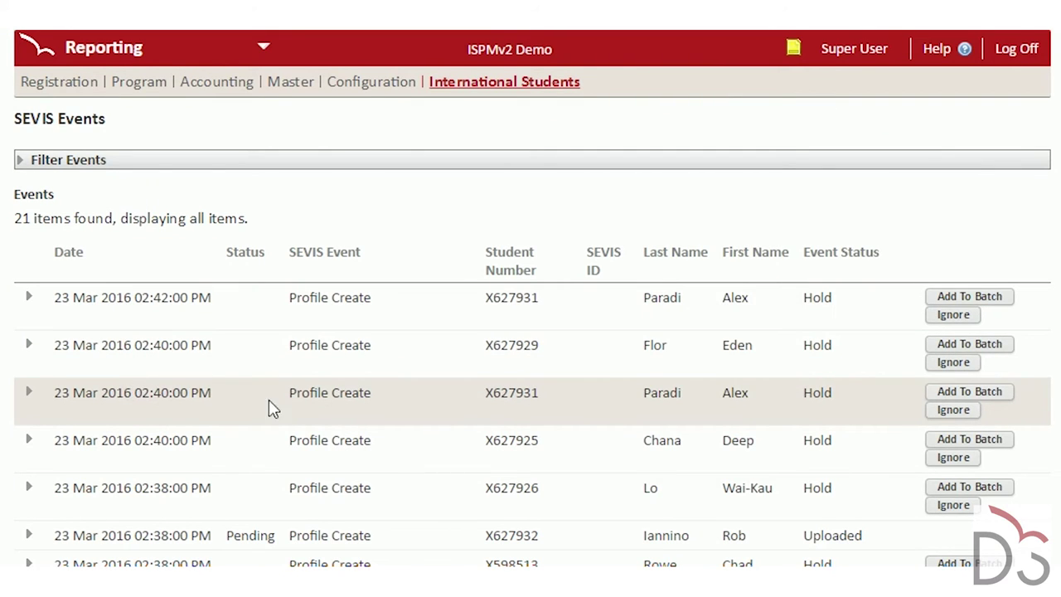
pyautogui.click(998, 303)
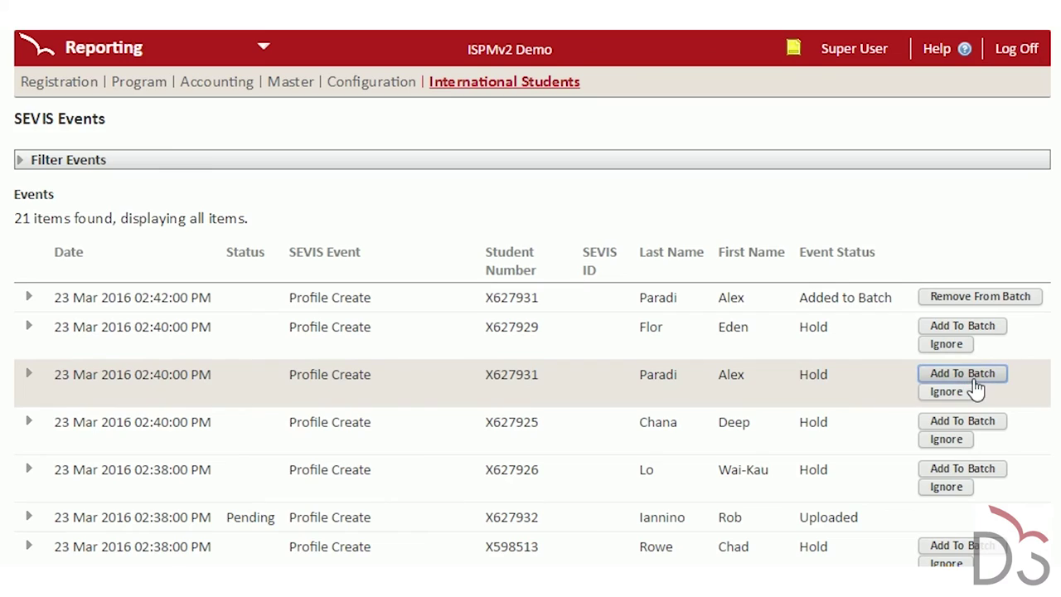
pyautogui.click(974, 375)
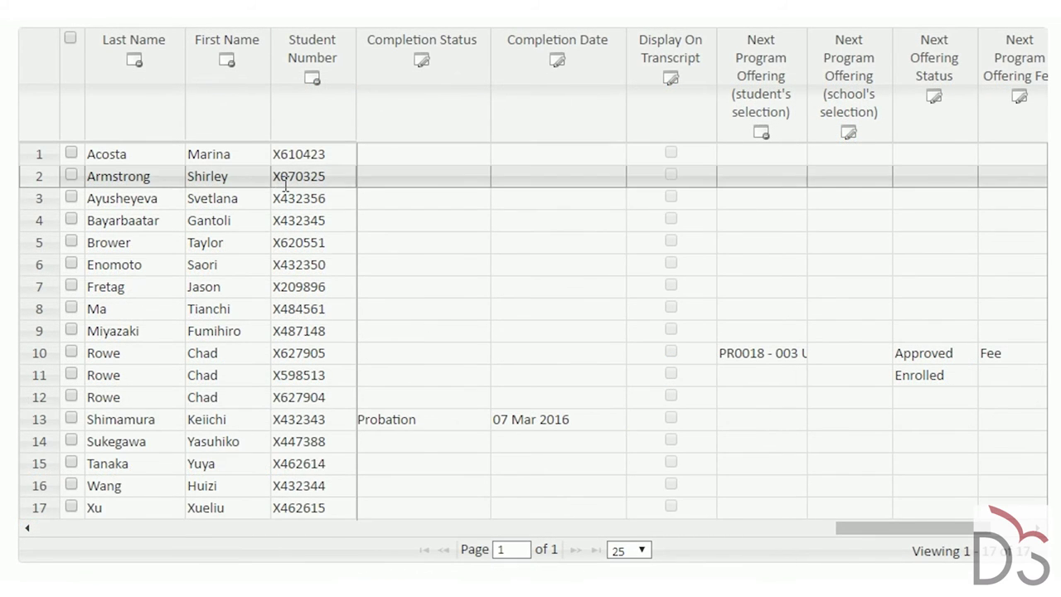
pyautogui.click(214, 154)
# - Set row 1's Completion Status to Completed with date 29 Apr 2016
pyautogui.click(209, 154)
pyautogui.click(427, 154)
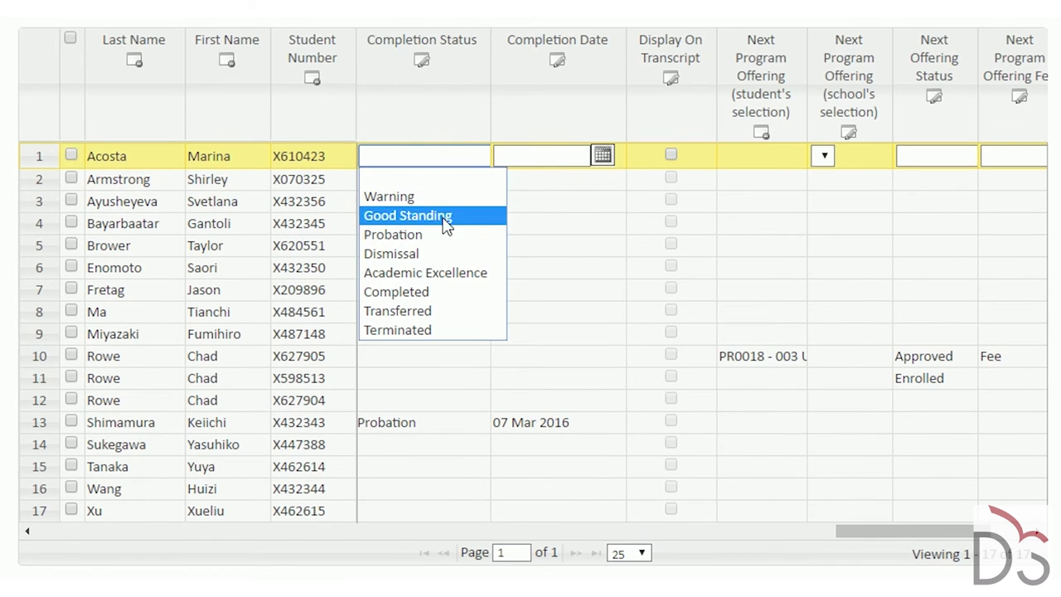
pyautogui.click(443, 292)
pyautogui.click(603, 156)
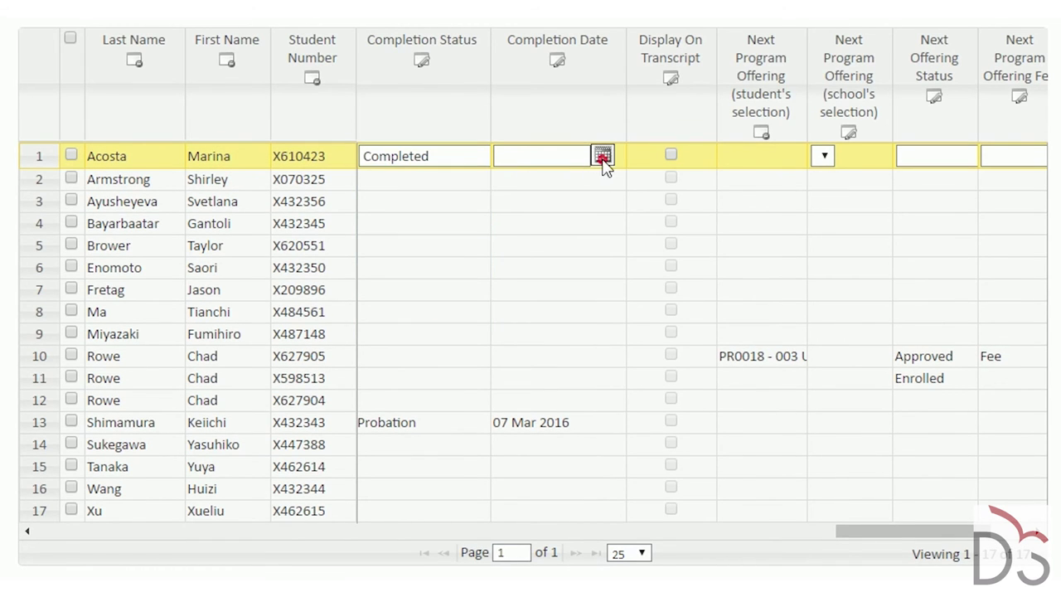
pyautogui.click(744, 302)
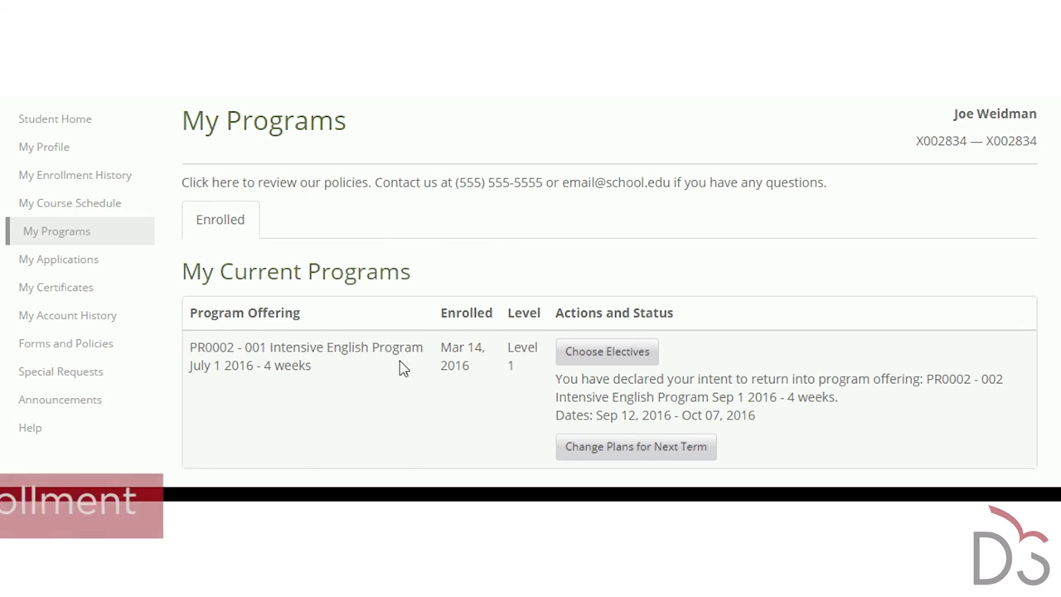
# - Bring up the student's Change Plans for Next Term form
pyautogui.click(623, 452)
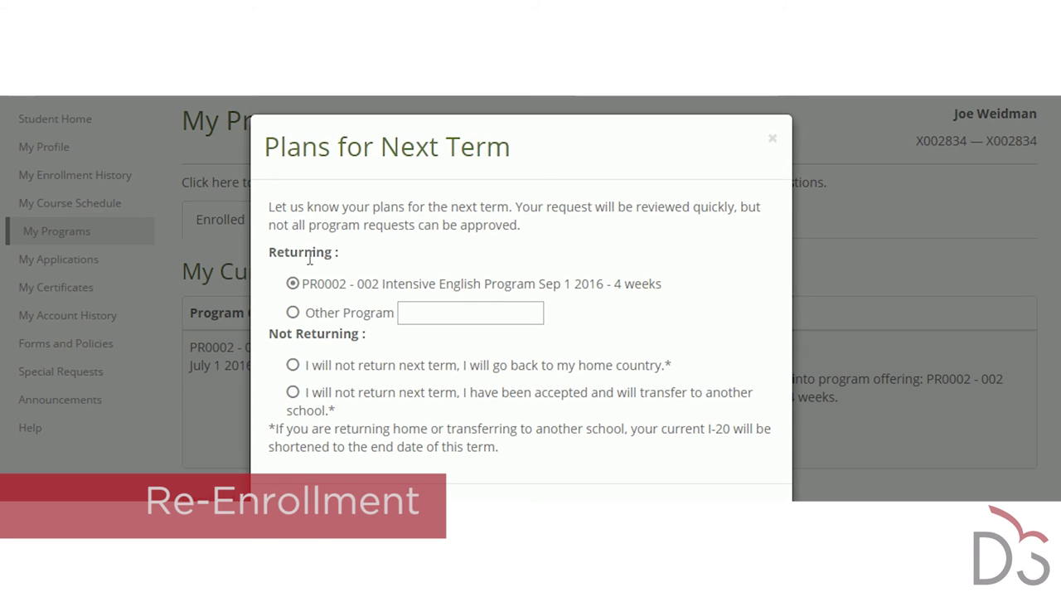